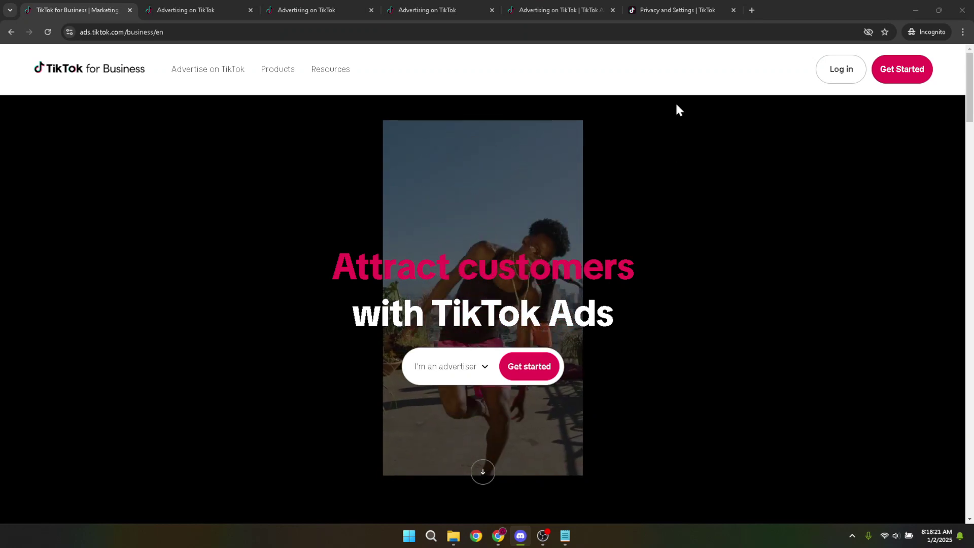
left_click(312, 39)
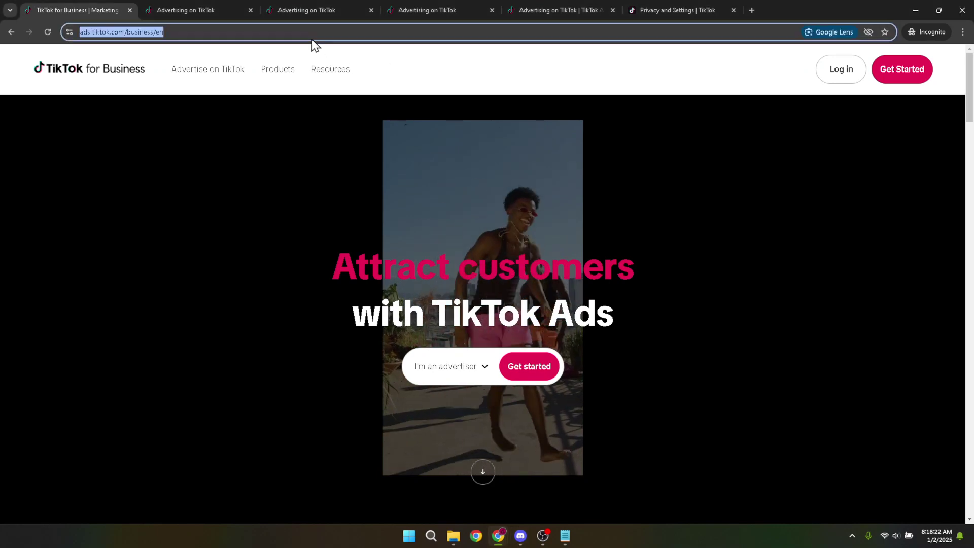
left_click(312, 34)
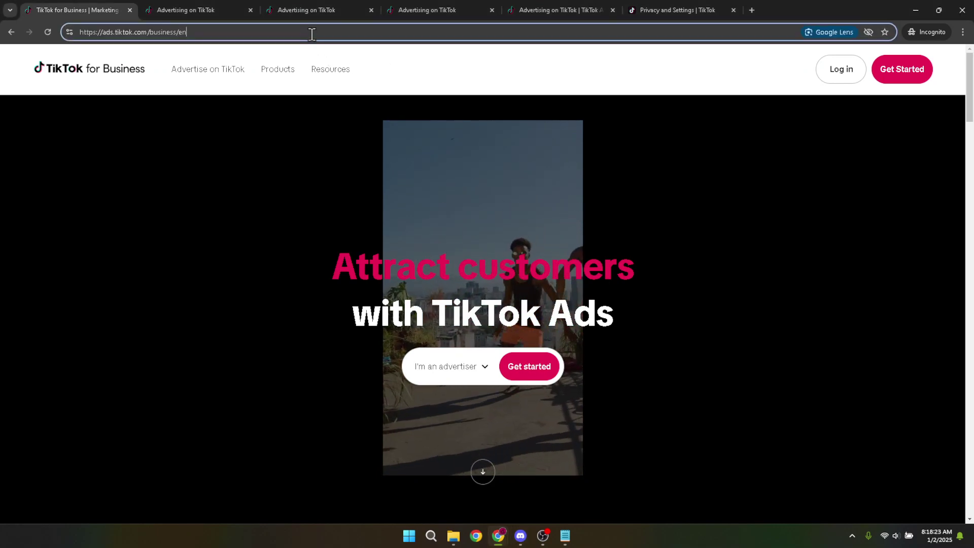
left_click_drag(312, 34, 29, 21)
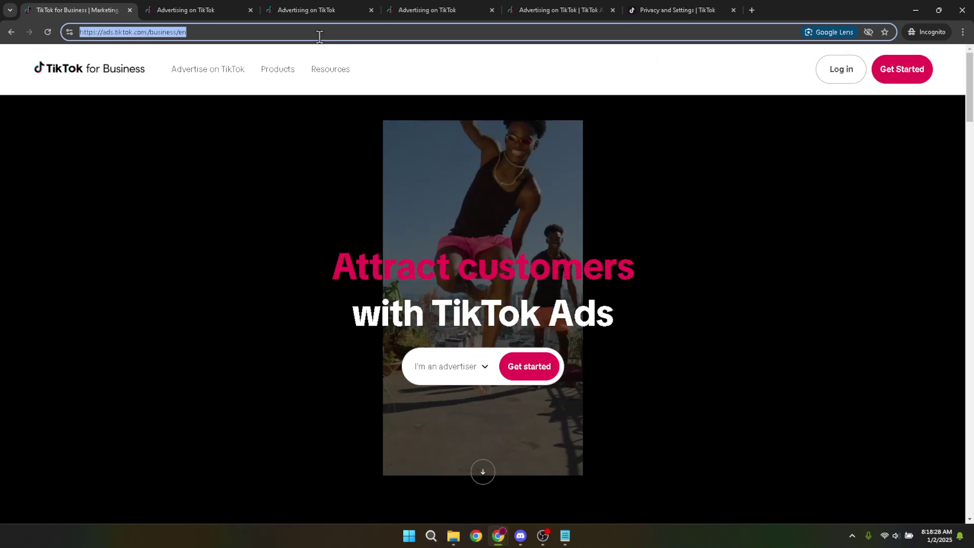
- Go to the TikTok For Business login page, check the filled-in email and password, and submit the login
left_click(182, 8)
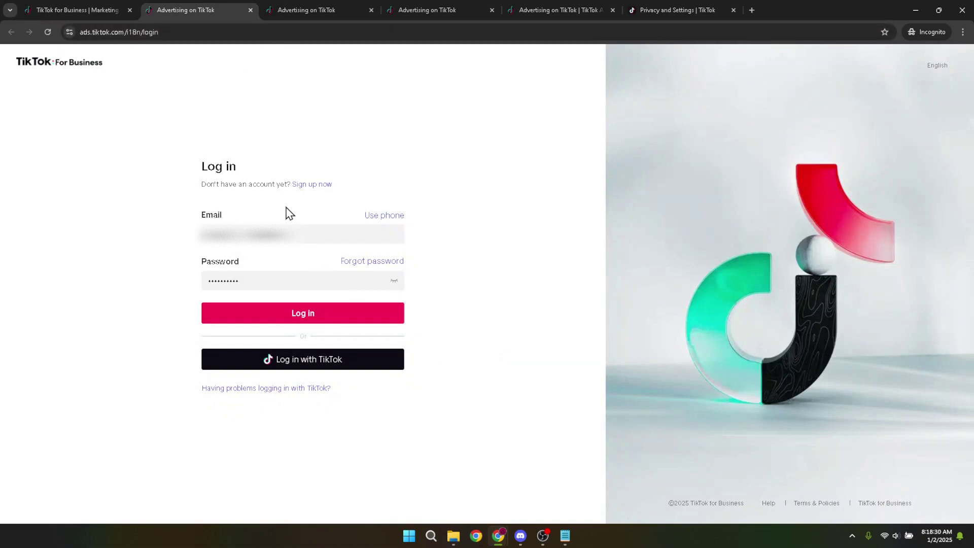
left_click_drag(299, 233, 120, 236)
left_click(127, 253)
left_click_drag(246, 277, 113, 274)
left_click(124, 275)
left_click(300, 317)
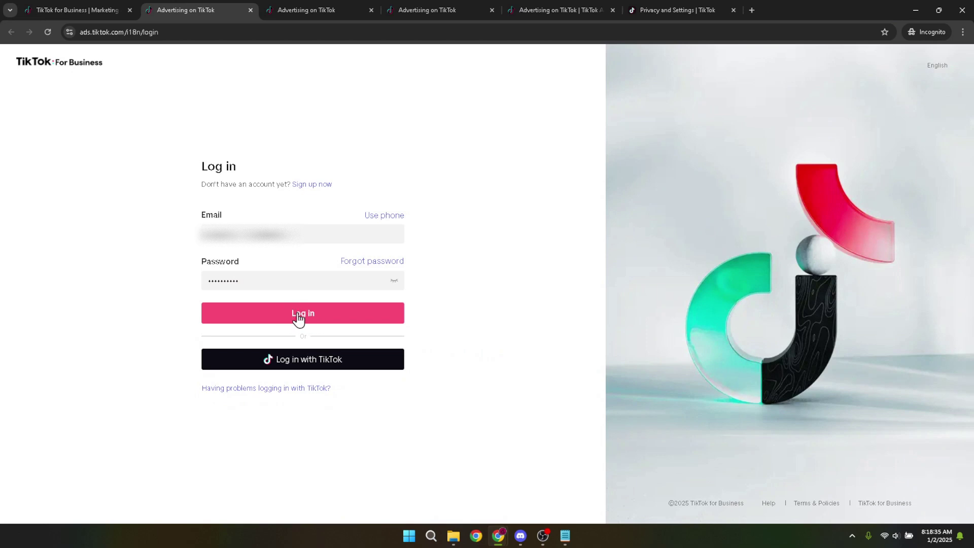
- View the login's shape-matching captcha page and the Confirm your email page, highlighting the address that receives the verification code
left_click(309, 3)
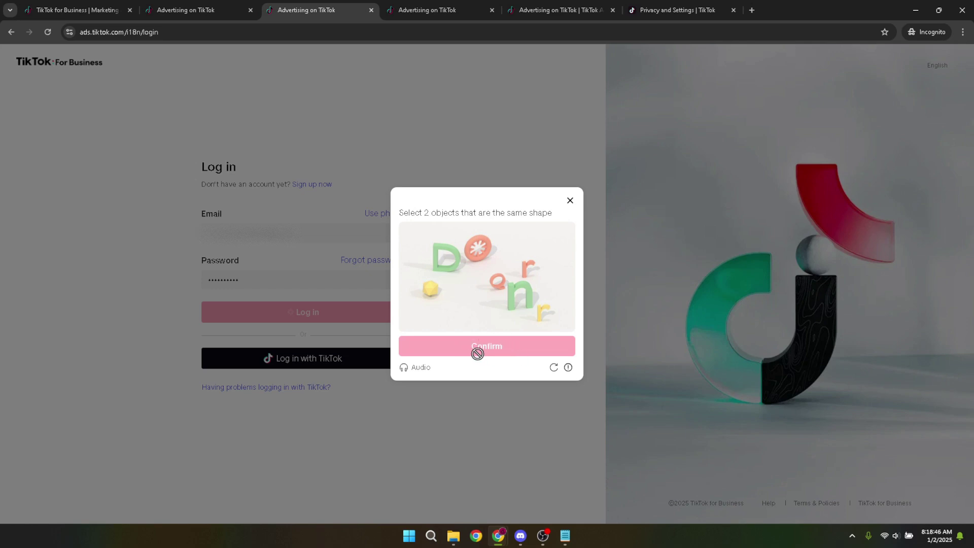
left_click(456, 4)
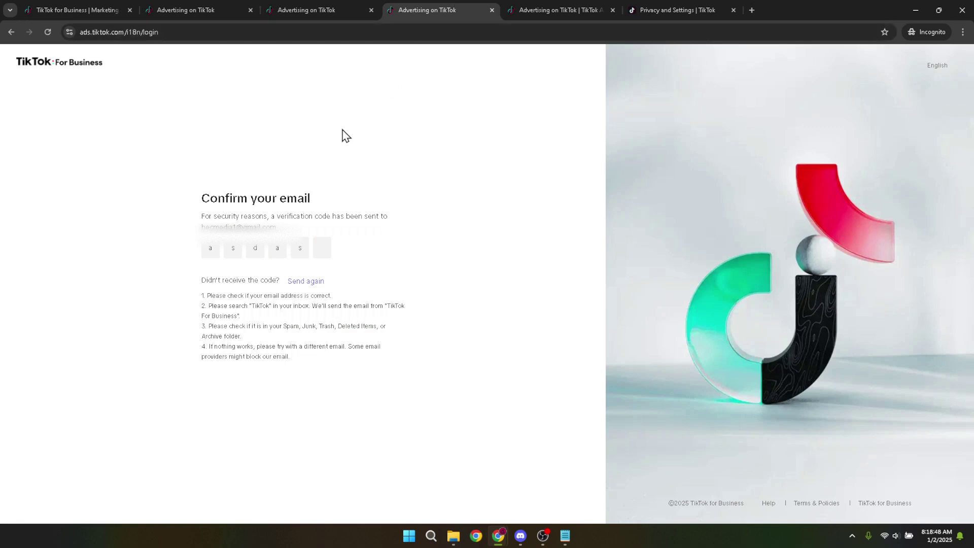
triple_click(269, 224)
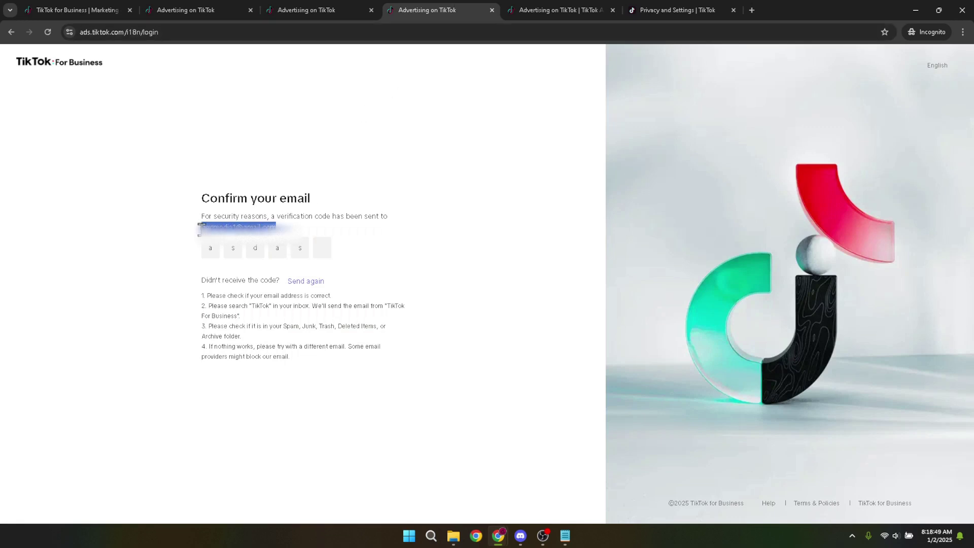
left_click(172, 244)
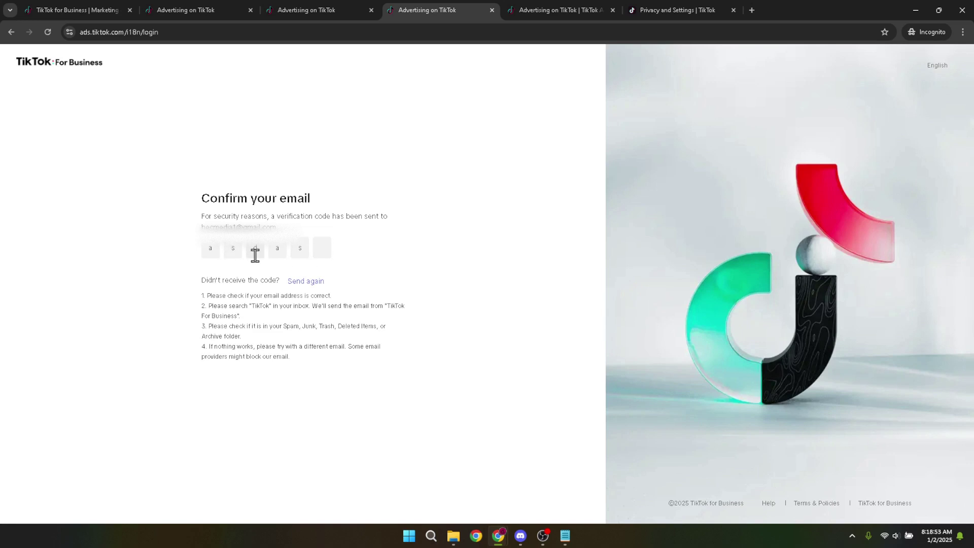
left_click(532, 4)
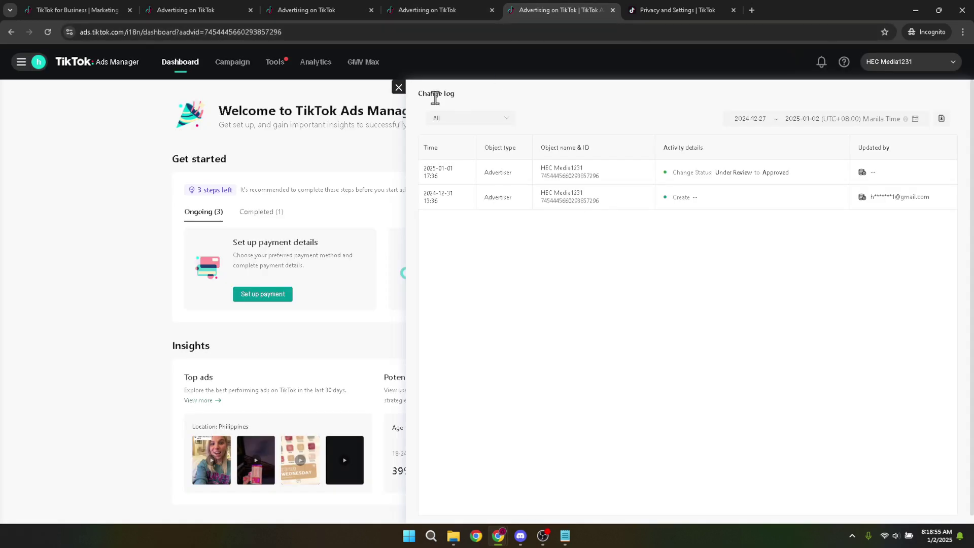
left_click(399, 88)
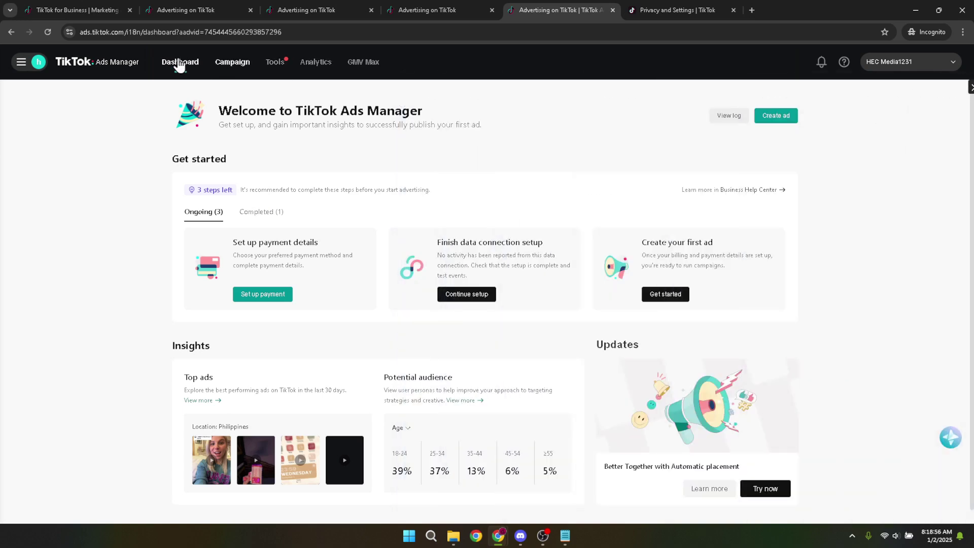
left_click(236, 63)
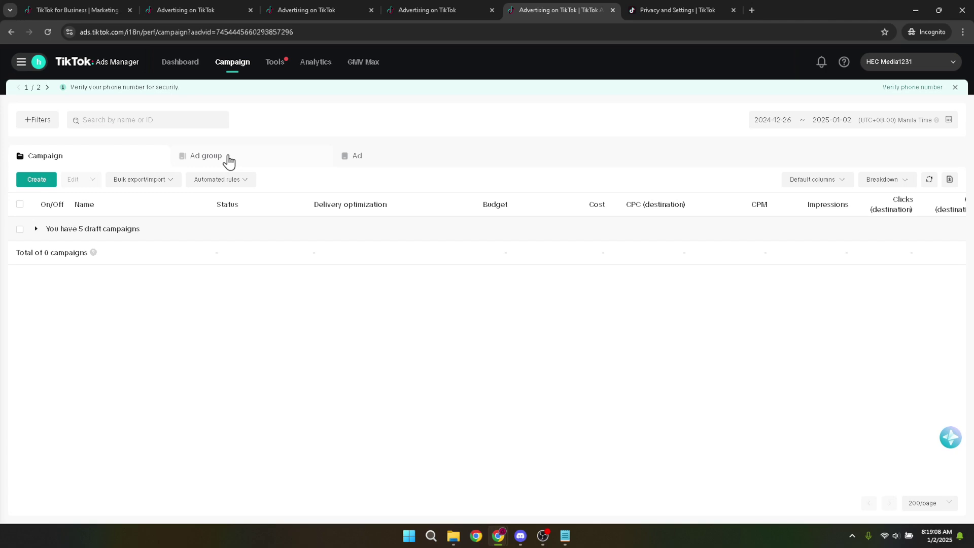
left_click(216, 160)
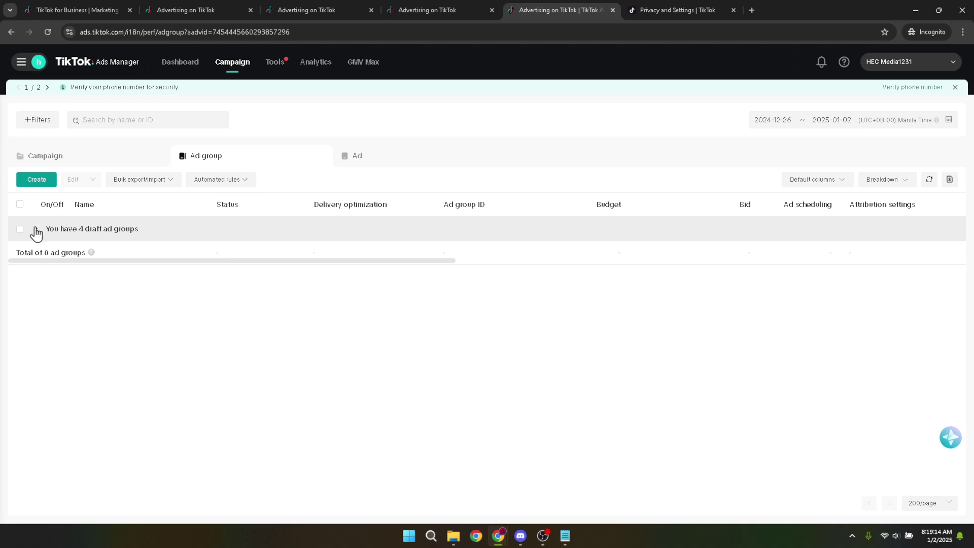
left_click(36, 232)
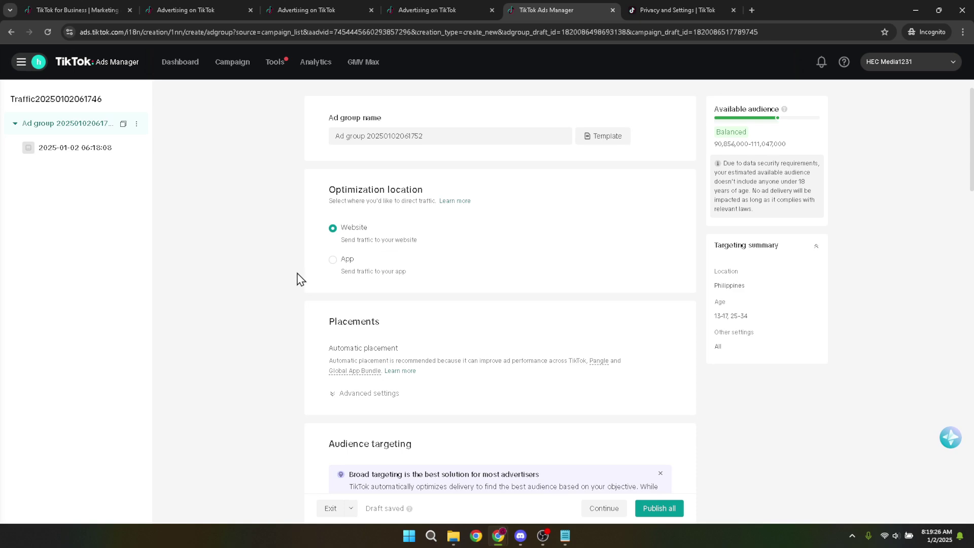
- Add Singapore to the target locations in the ad group's audience demographics
scroll(299, 279, "down", 6)
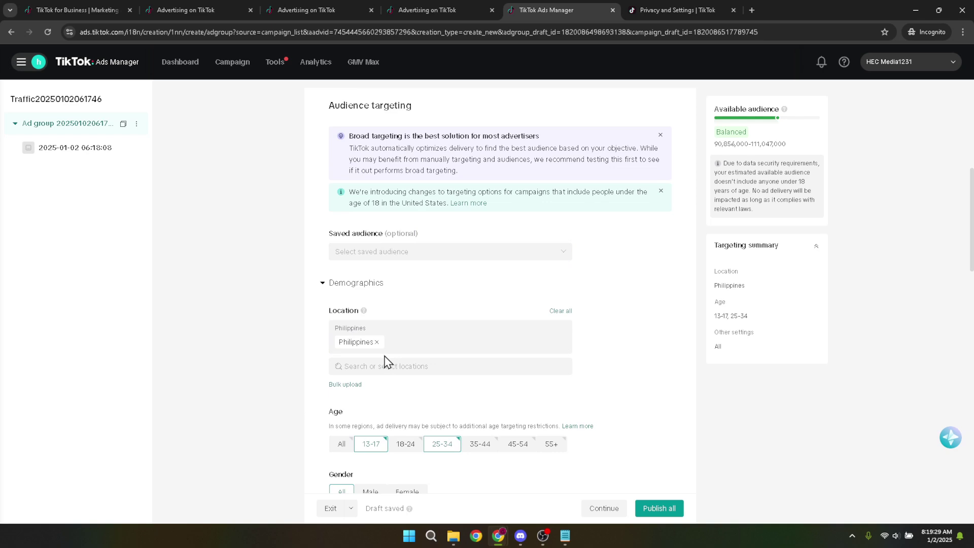
left_click(358, 368)
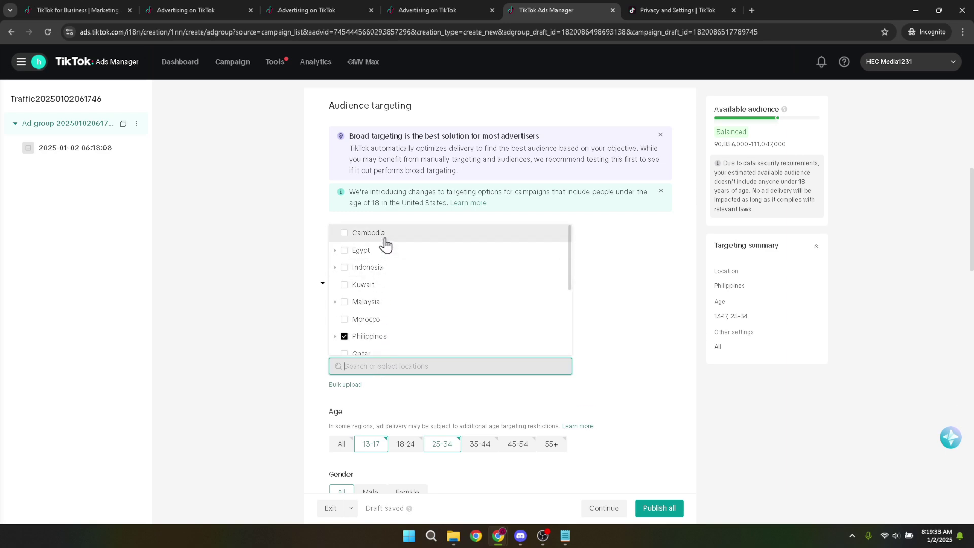
scroll(382, 251, "down", 2)
scroll(379, 255, "down", 1)
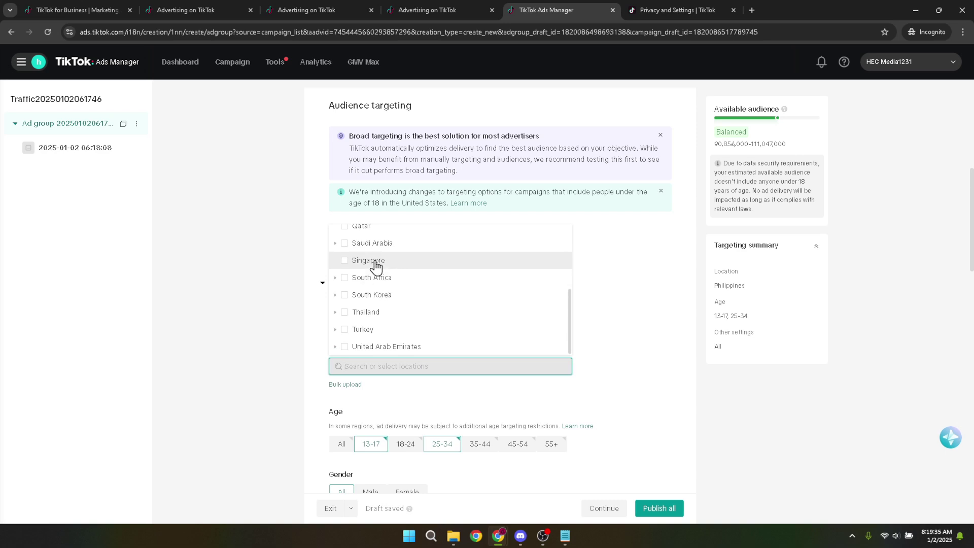
left_click(375, 262)
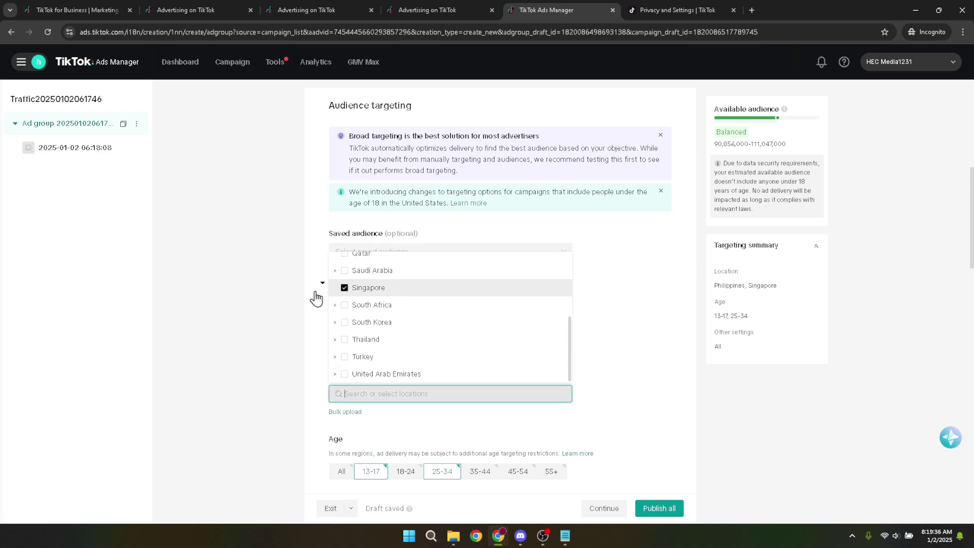
left_click(263, 321)
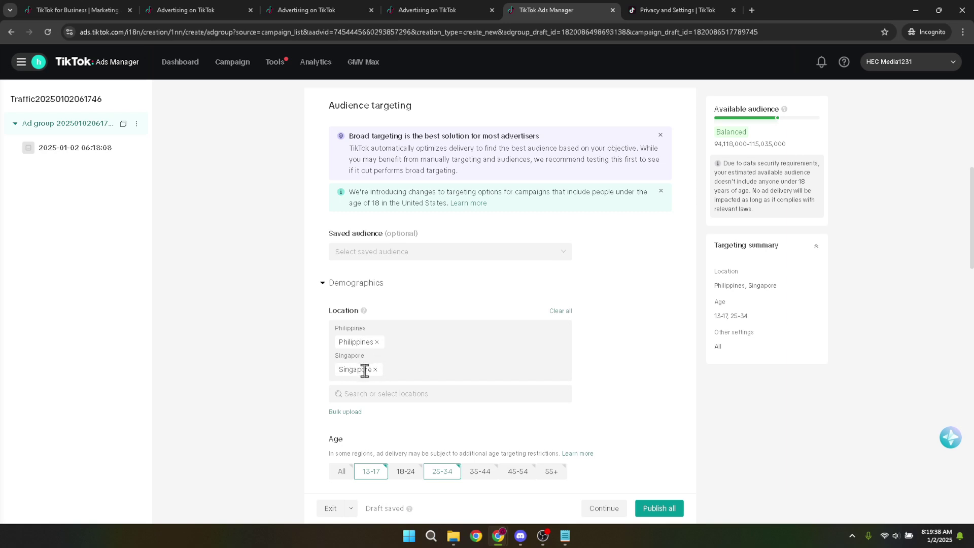
double_click(336, 312)
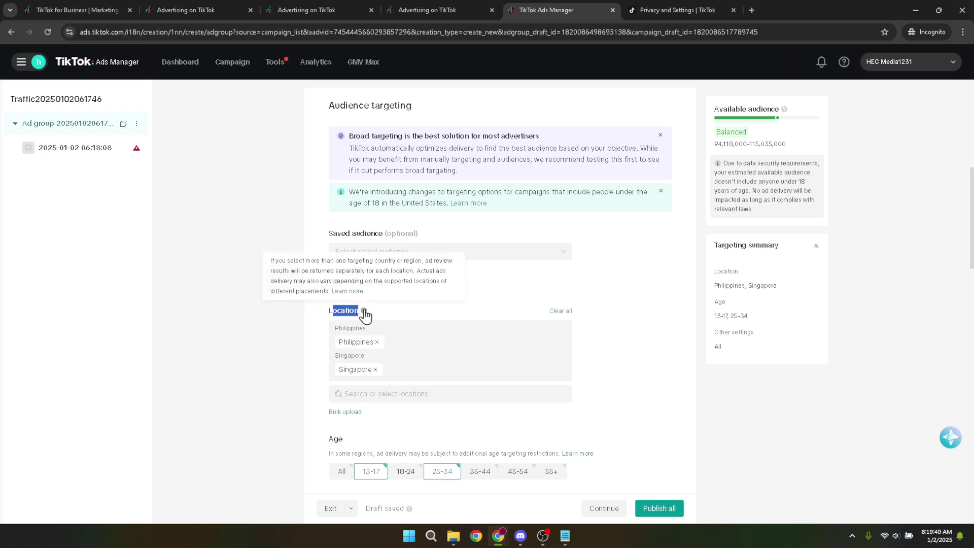
left_click(270, 341)
- Add Cambodia to the ad group's target locations
scroll(356, 350, "down", 3)
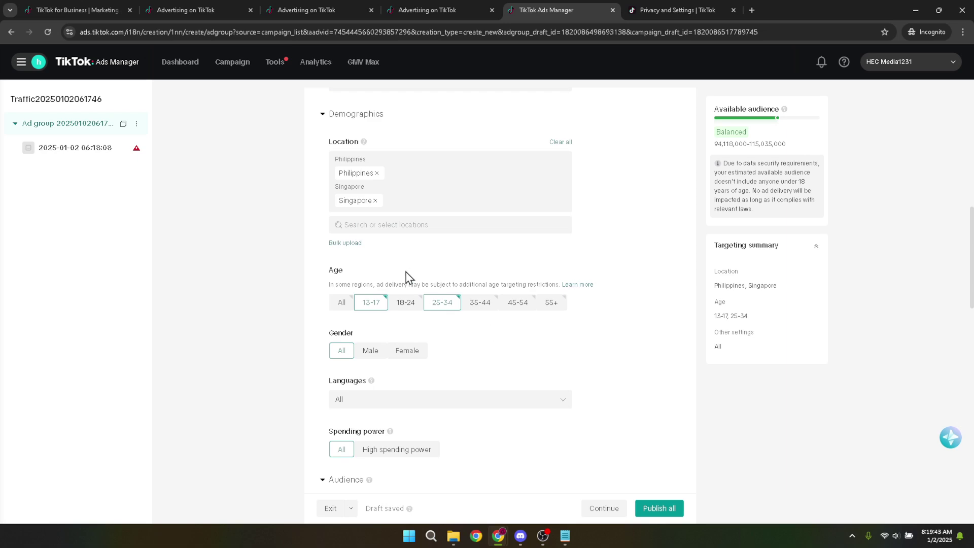
left_click(384, 225)
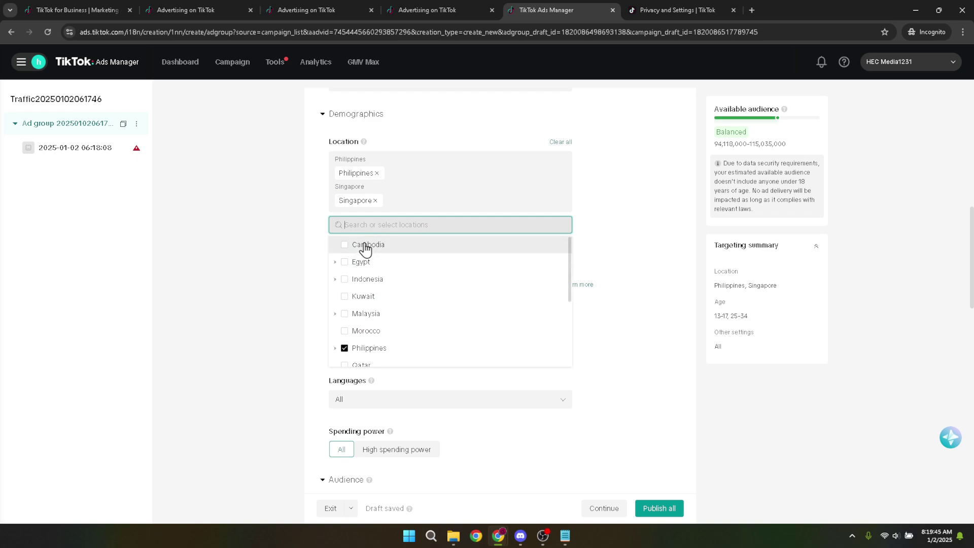
left_click(365, 245)
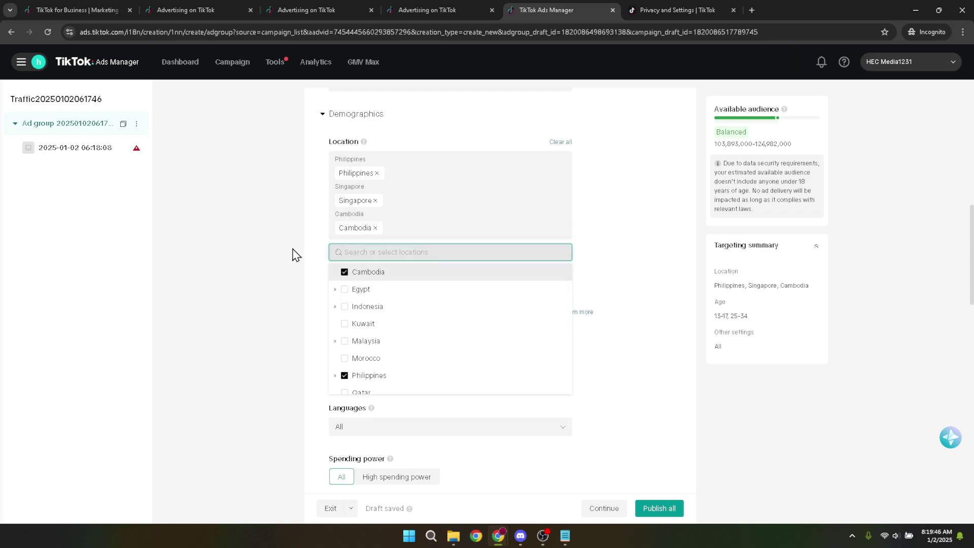
left_click(297, 255)
- Look through the available countries and add Kuwait to the ad group's target locations
left_click(376, 256)
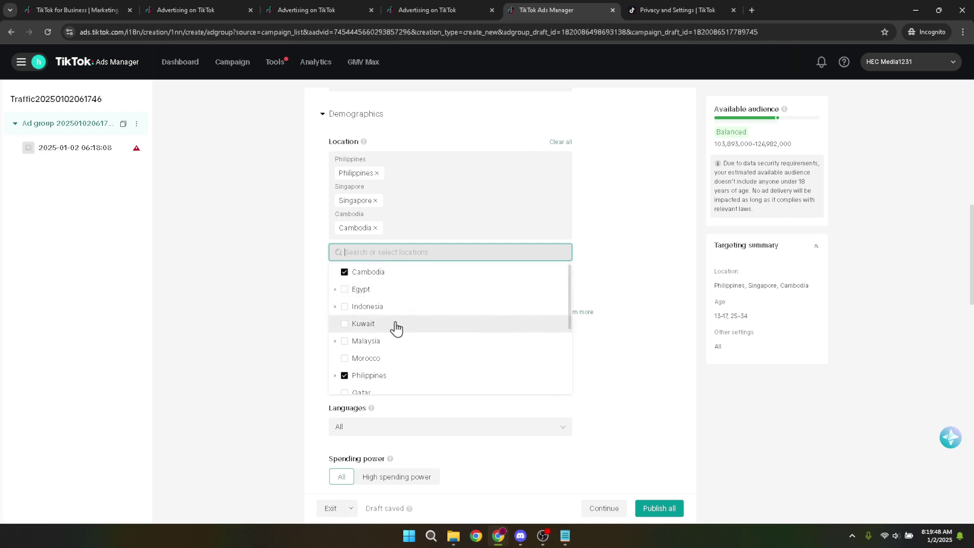
scroll(396, 329, "down", 3)
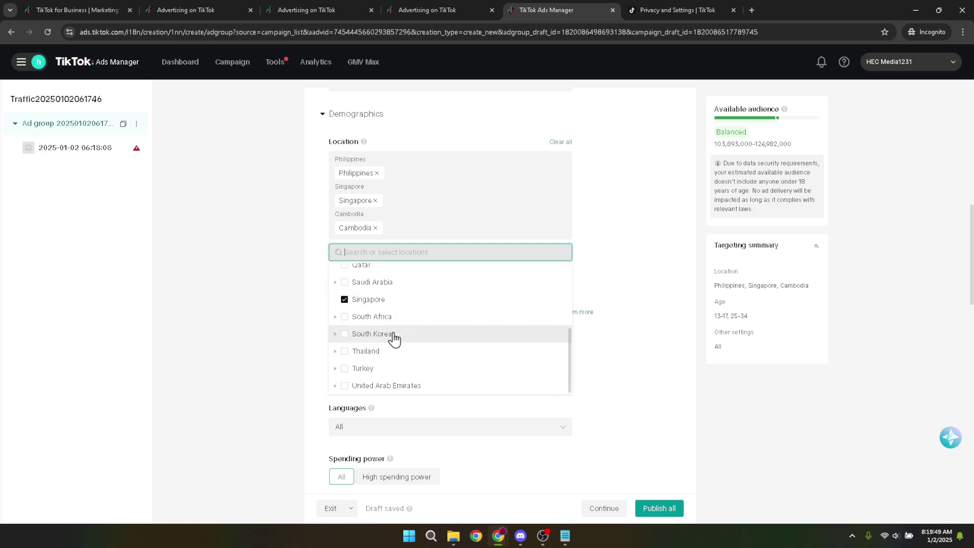
scroll(395, 344, "down", 3)
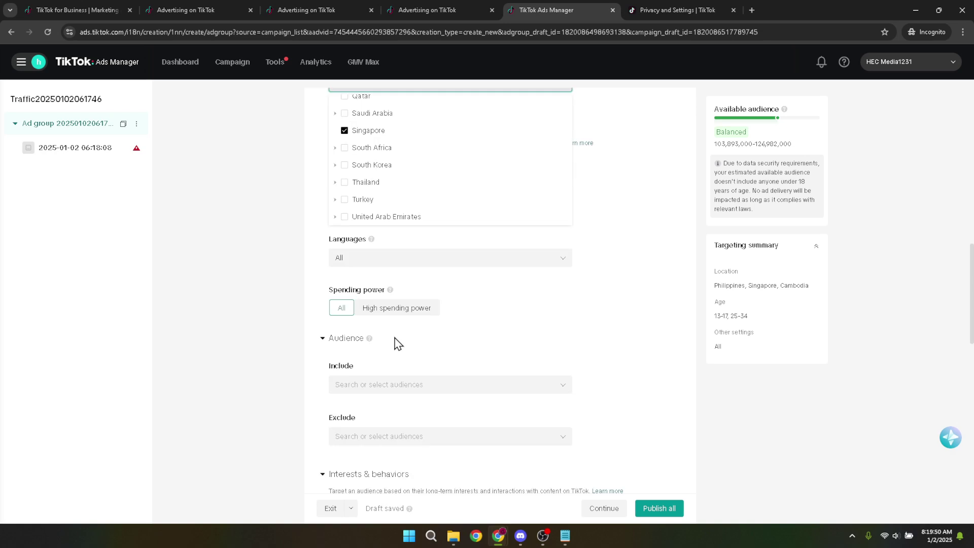
scroll(398, 314, "up", 3)
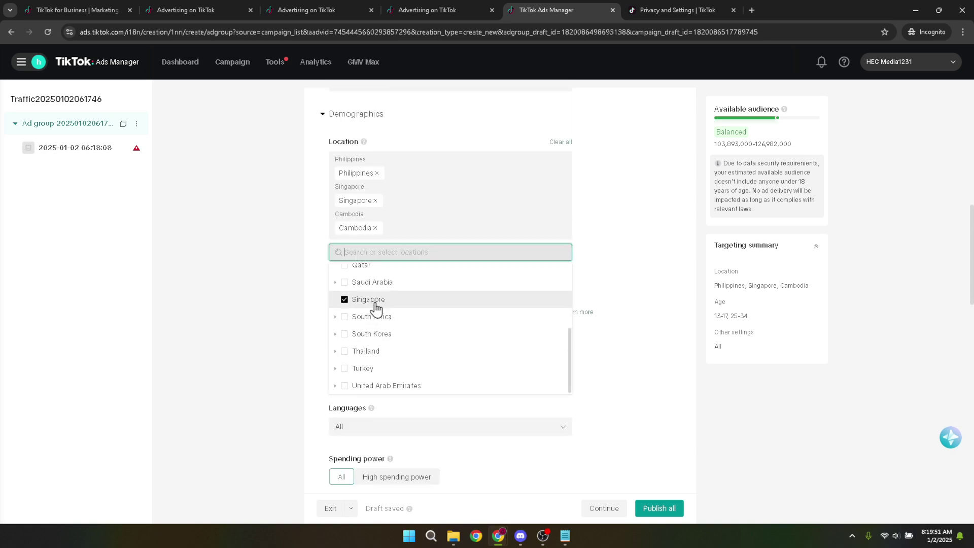
scroll(374, 299, "up", 3)
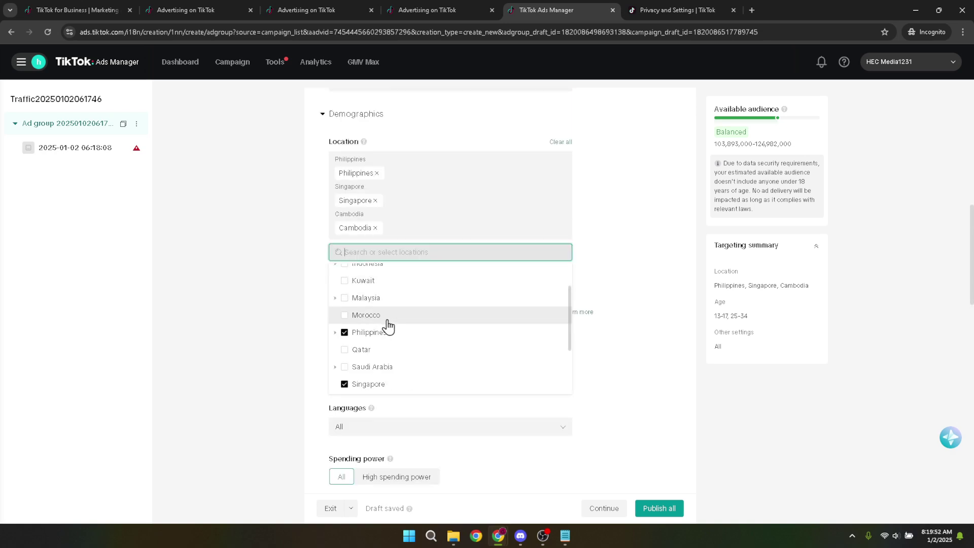
left_click(373, 282)
left_click(269, 269)
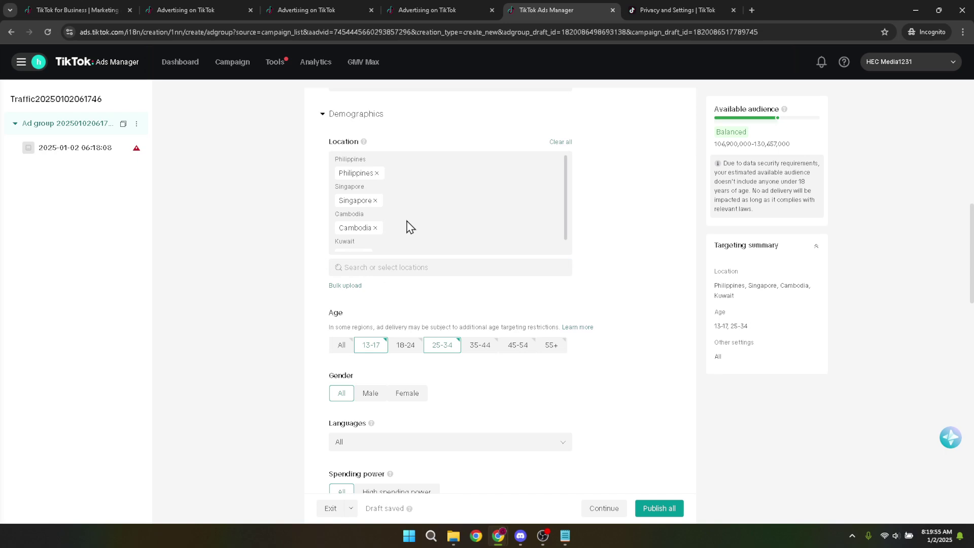
scroll(296, 289, "up", 3)
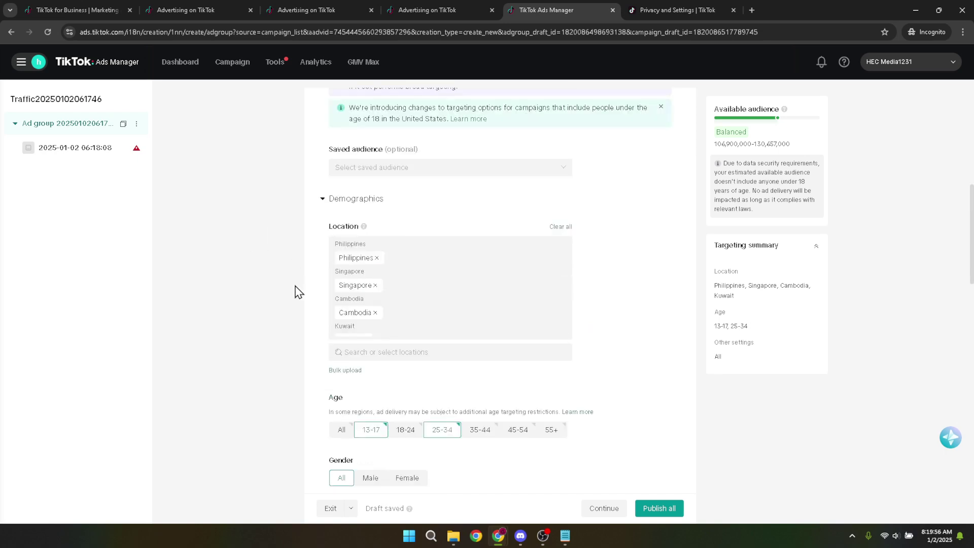
scroll(295, 294, "down", 3)
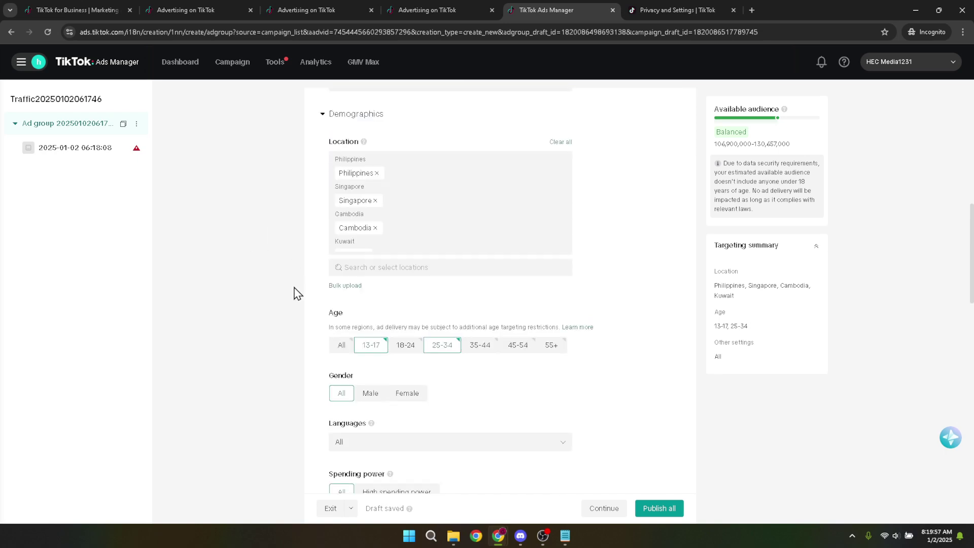